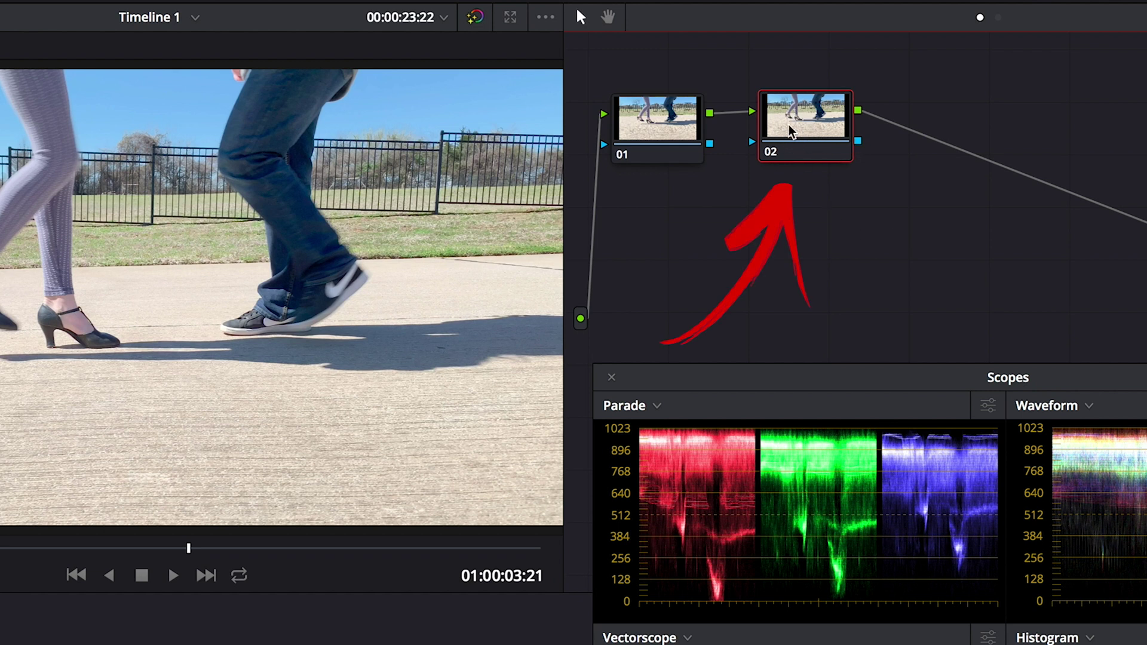
Apply the iPhone FP LogV2 Utility > FP LogV2-DeLog 3D LUT to node 02
right_click(791, 131)
mouse_move(943, 427)
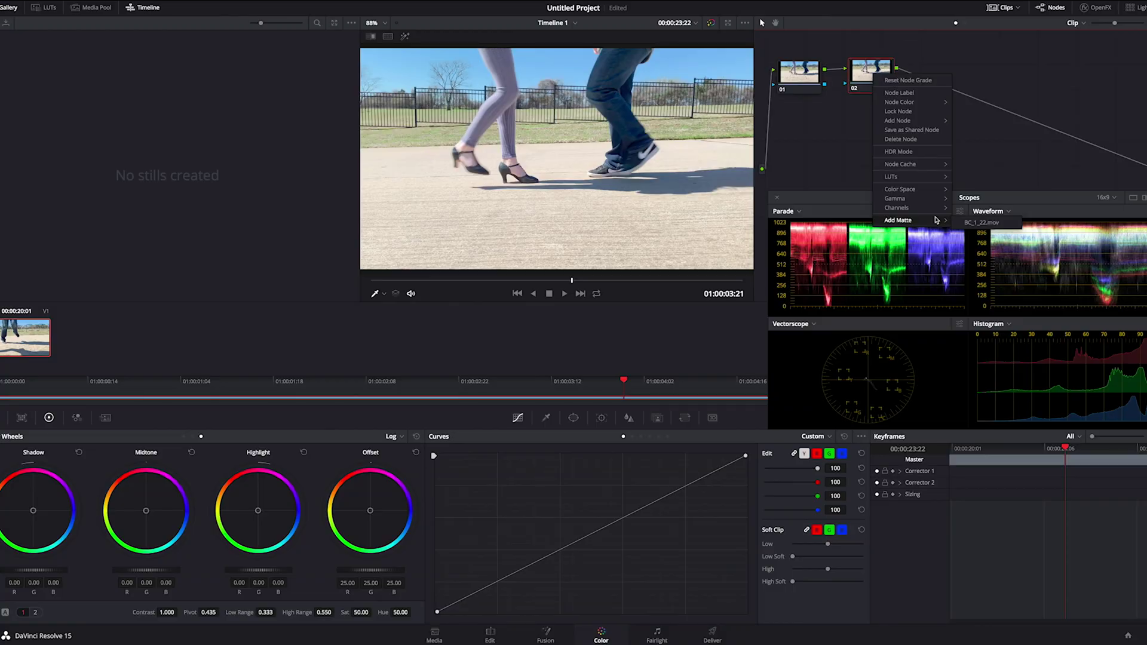
mouse_move(923, 182)
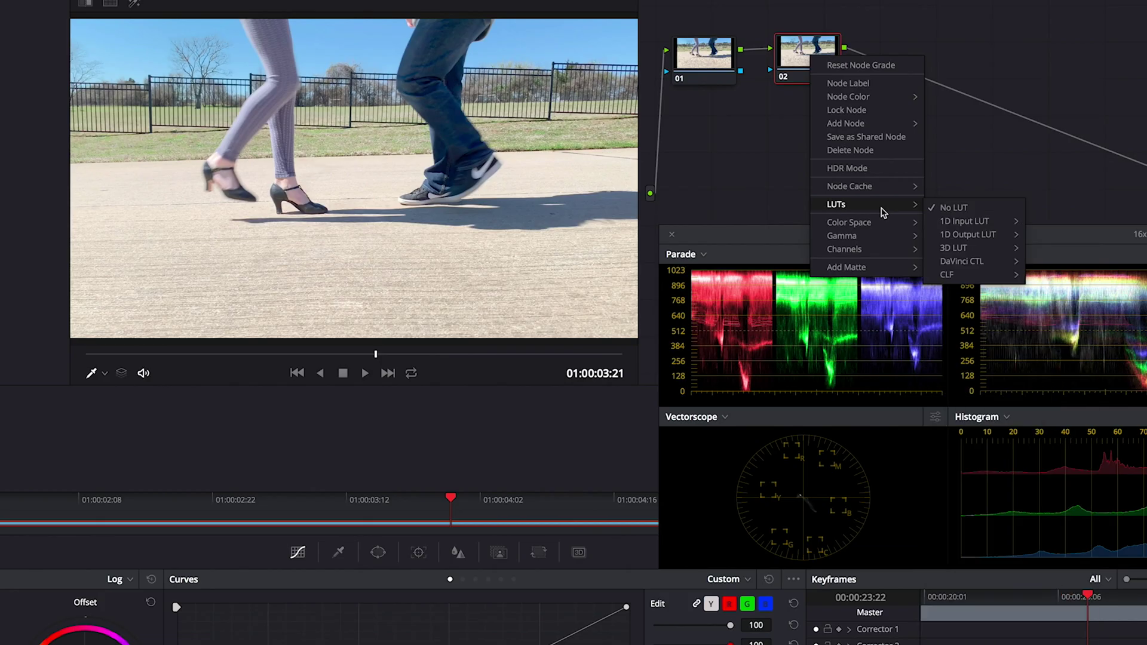
mouse_move(953, 247)
mouse_move(1053, 411)
mouse_move(968, 468)
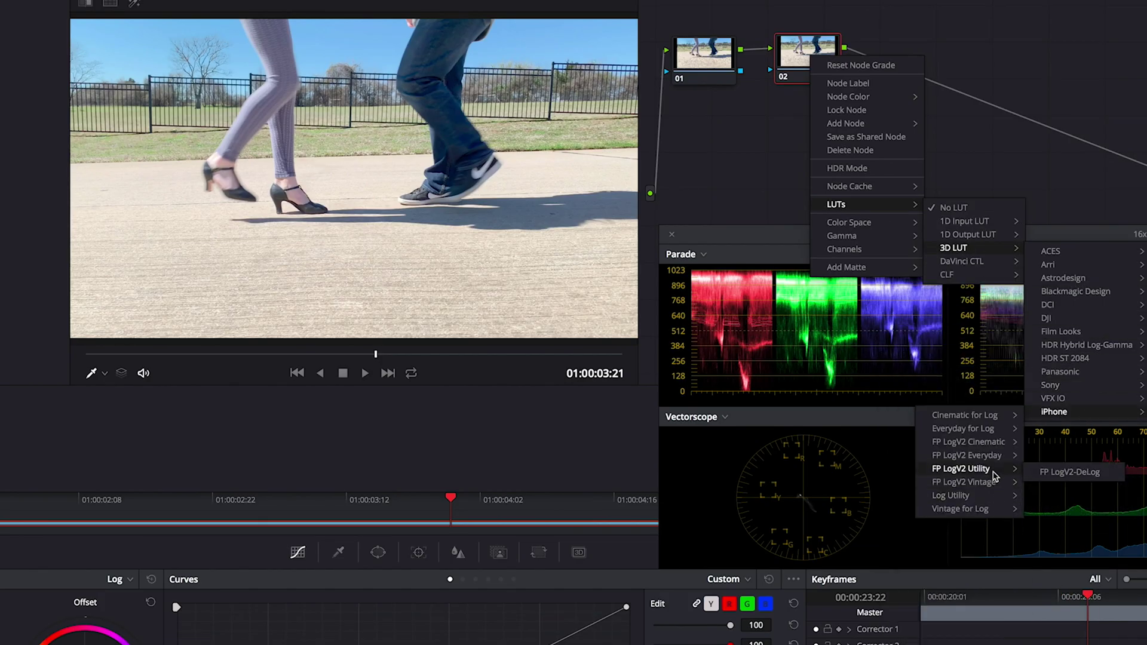
click(1070, 472)
click(226, 354)
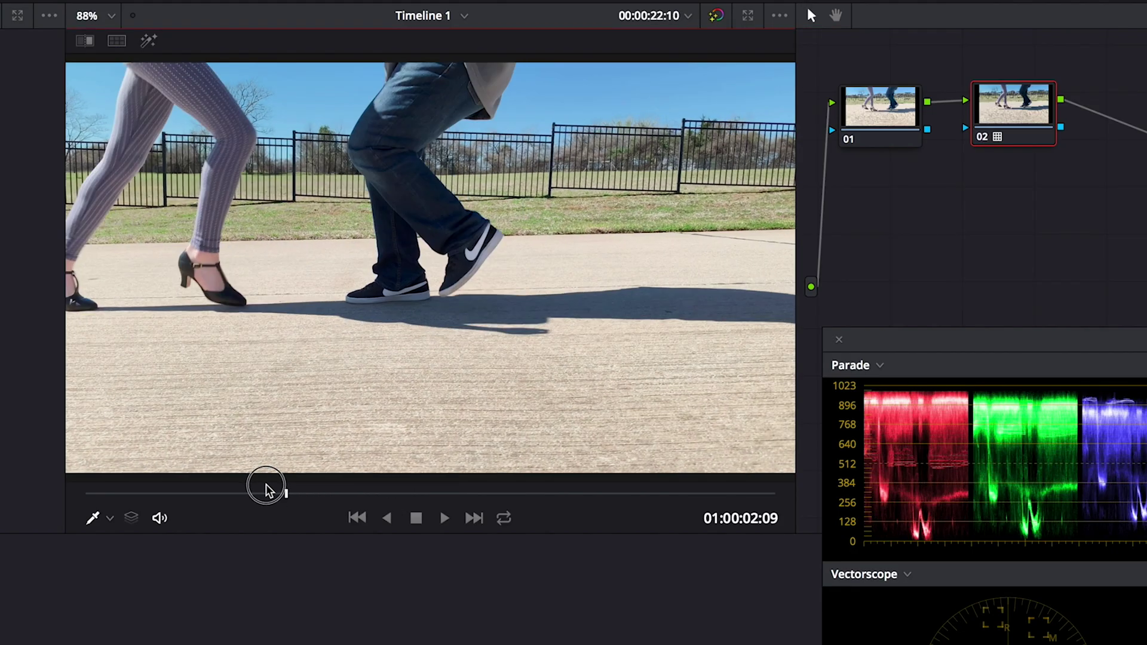
Scrub the clip and toggle node 02 off and on to compare with and without the LUT
drag(267, 487, 310, 502)
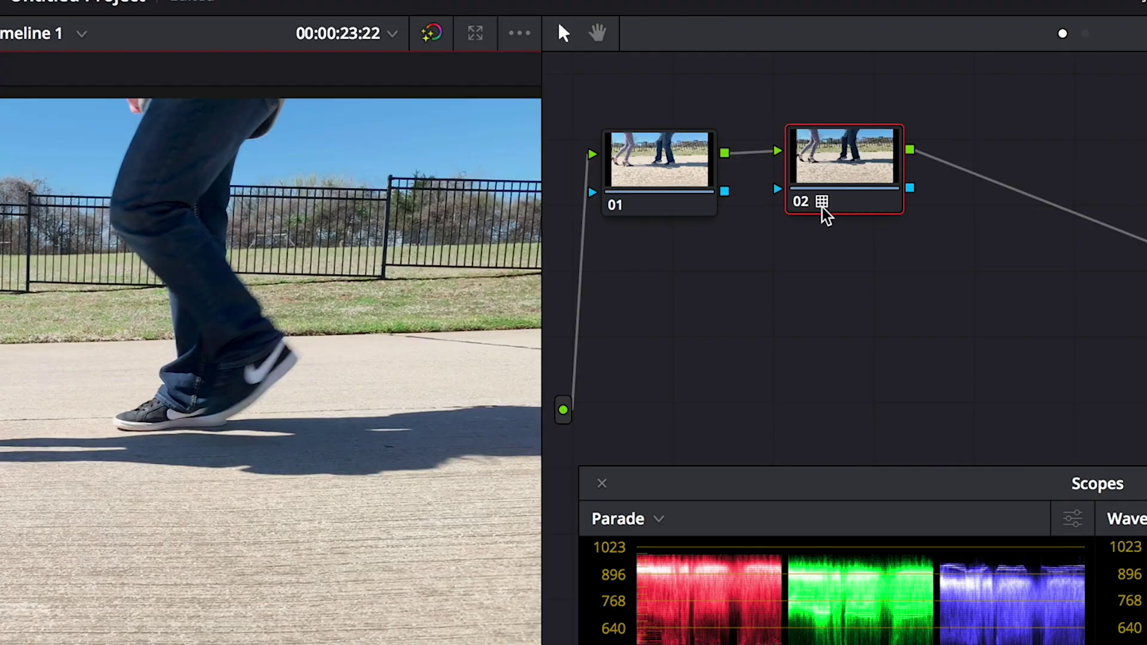
click(801, 203)
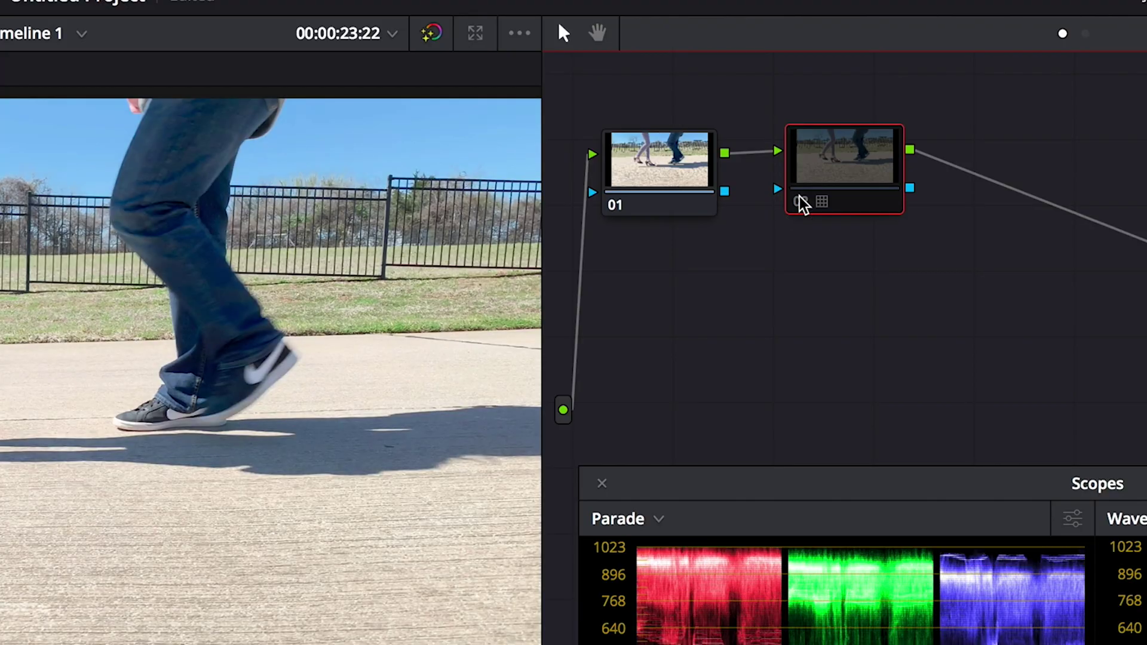
click(801, 203)
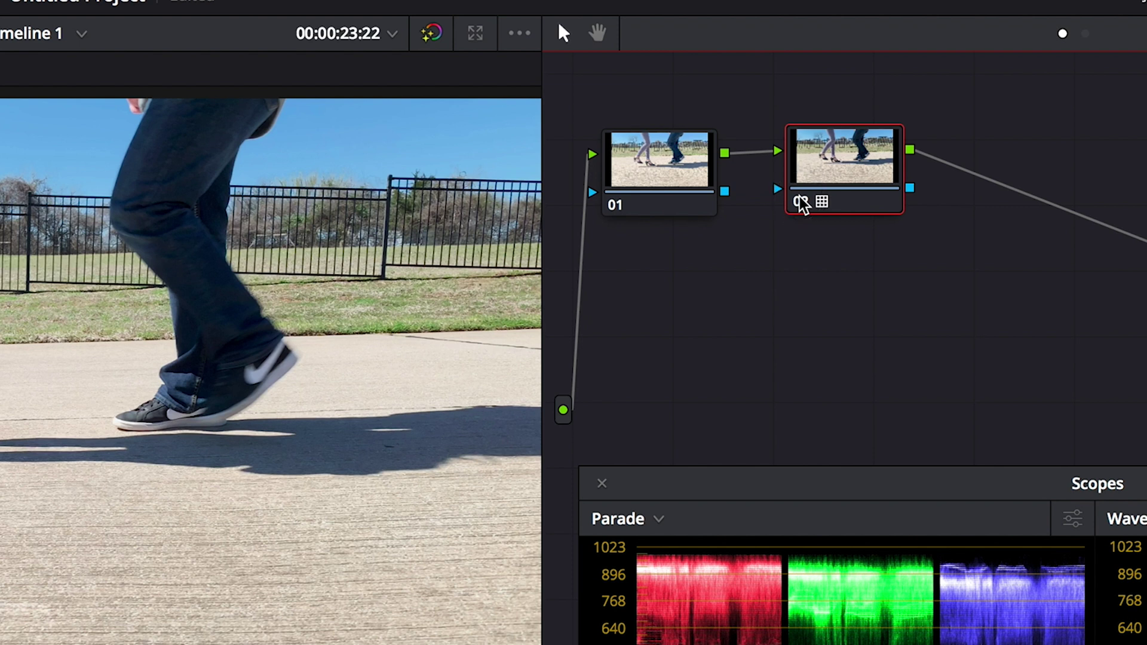
click(801, 203)
click(801, 203)
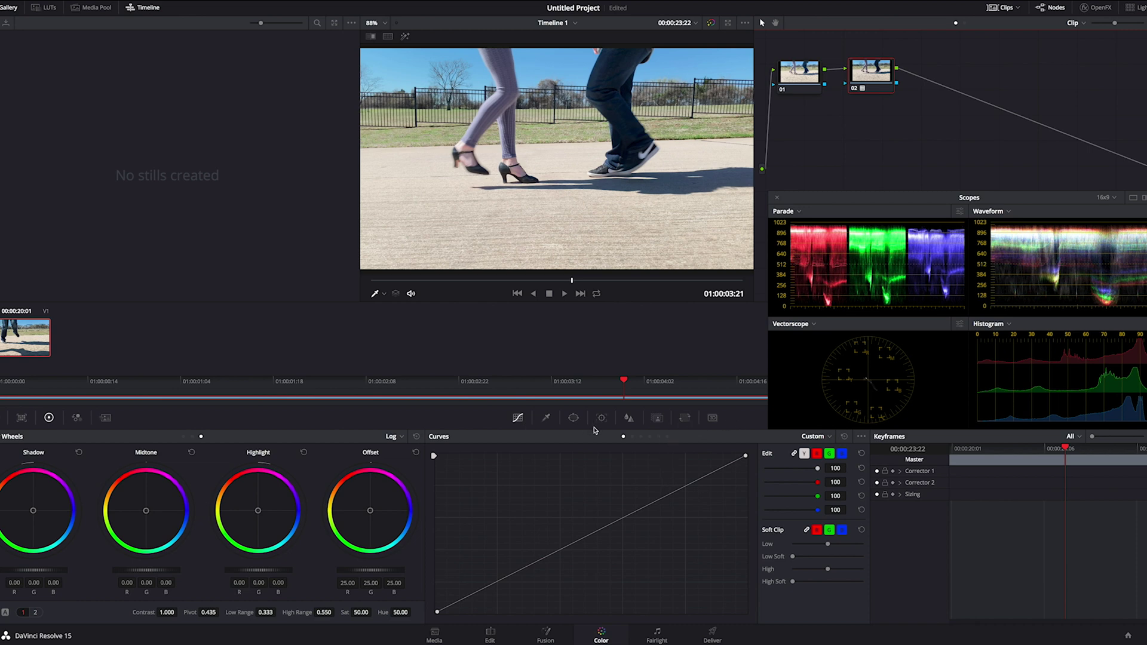
In node 02's Key palette, lower, restore and push Key Output Gain above 1 to vary LUT strength
click(629, 417)
click(657, 417)
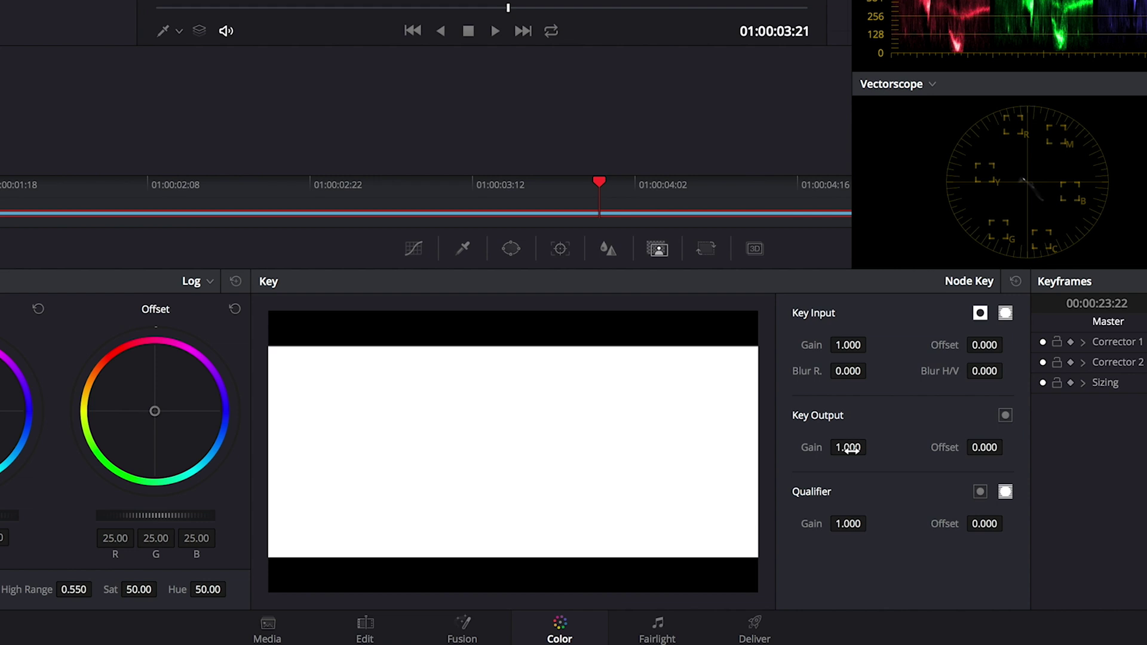
drag(851, 449, 630, 456)
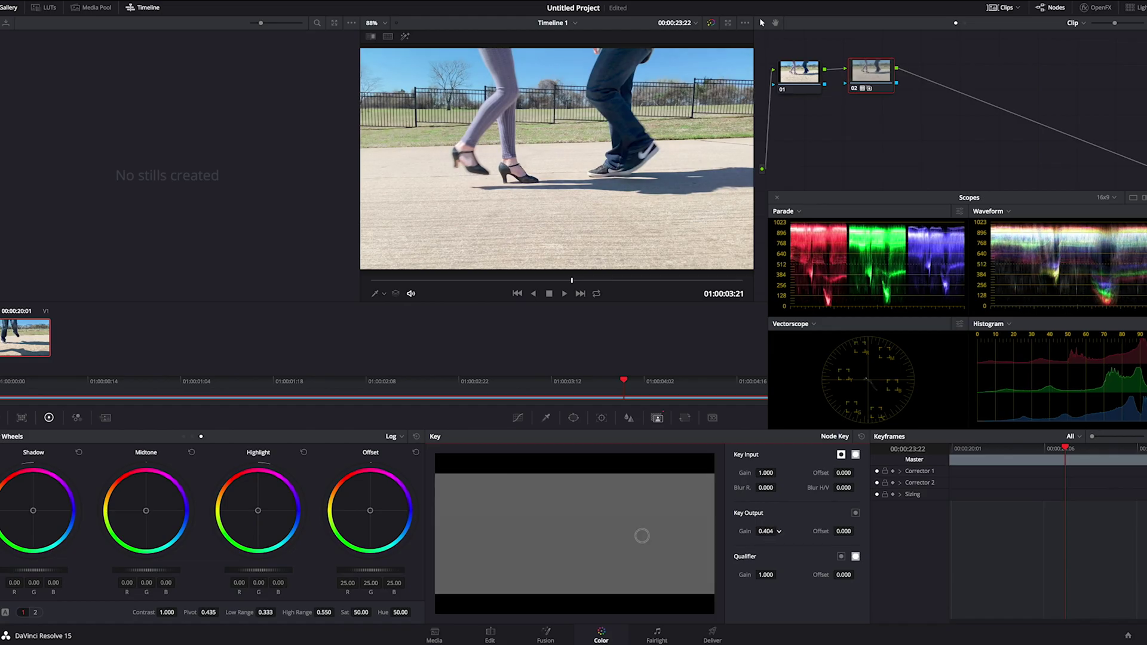
drag(641, 536, 569, 316)
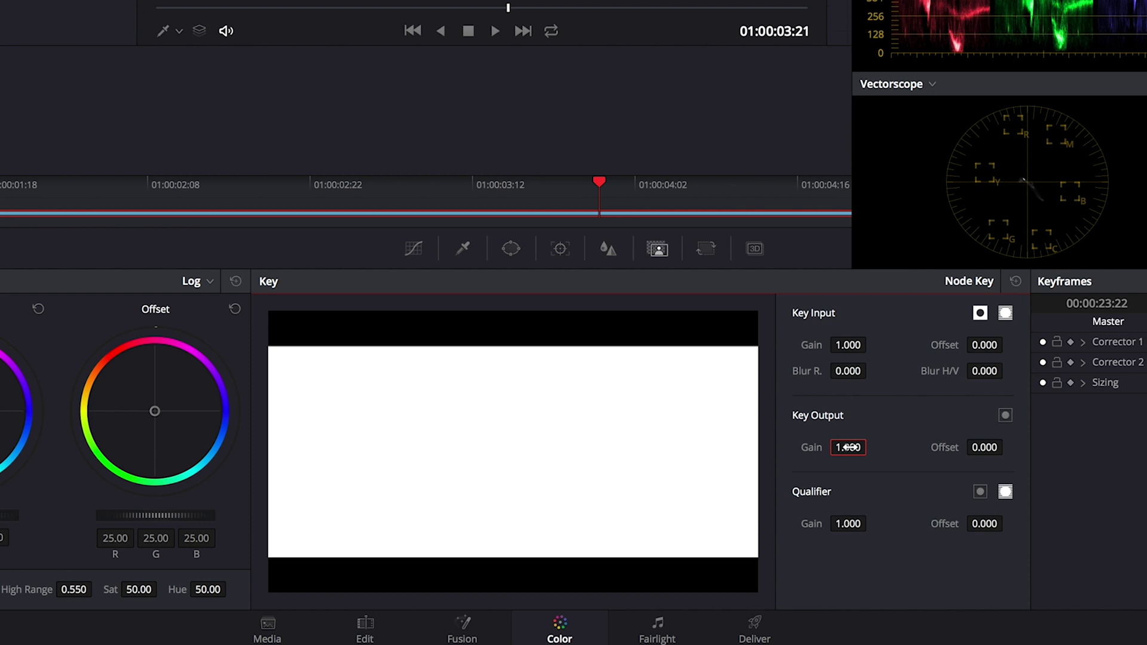
drag(766, 531, 727, 534)
drag(781, 452, 855, 450)
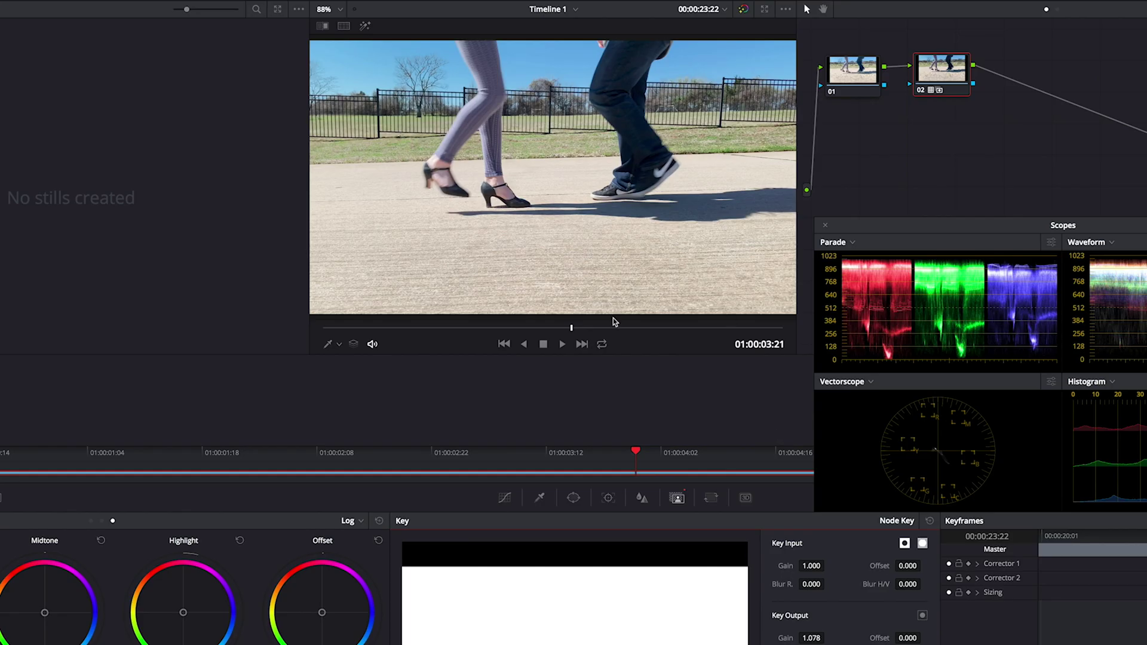
drag(513, 328, 640, 328)
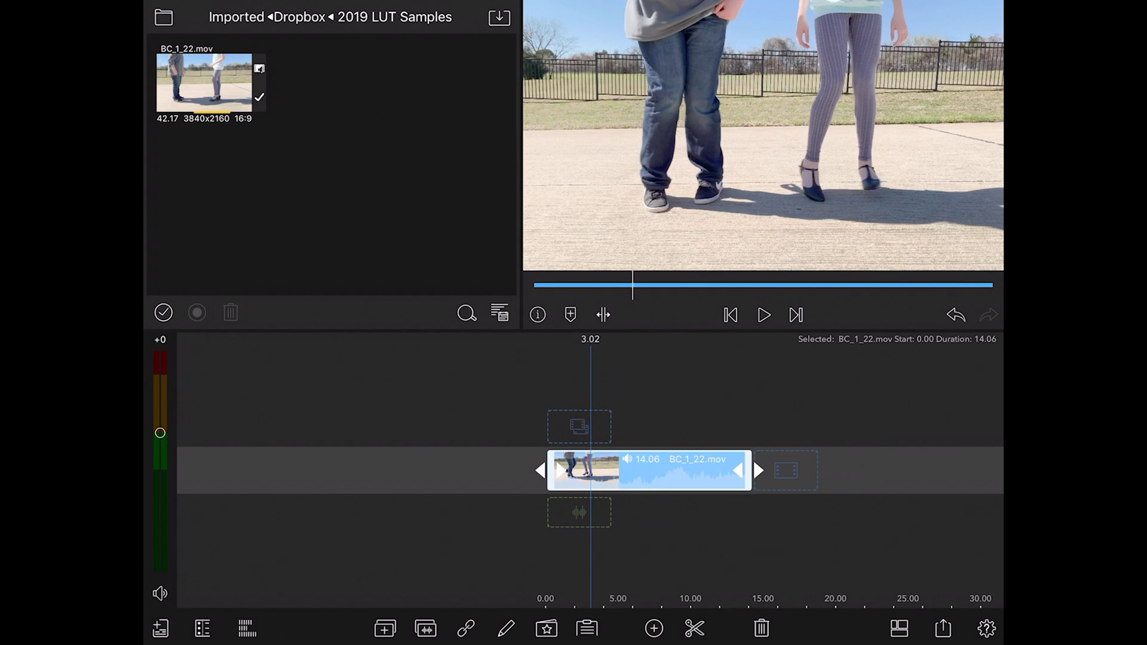
Open Color & Effects for BC_1_22.mov in LumaFusion and show its LUT list
mouse_move(657, 472)
mouse_down()
mouse_move(586, 472)
mouse_move(645, 472)
mouse_up()
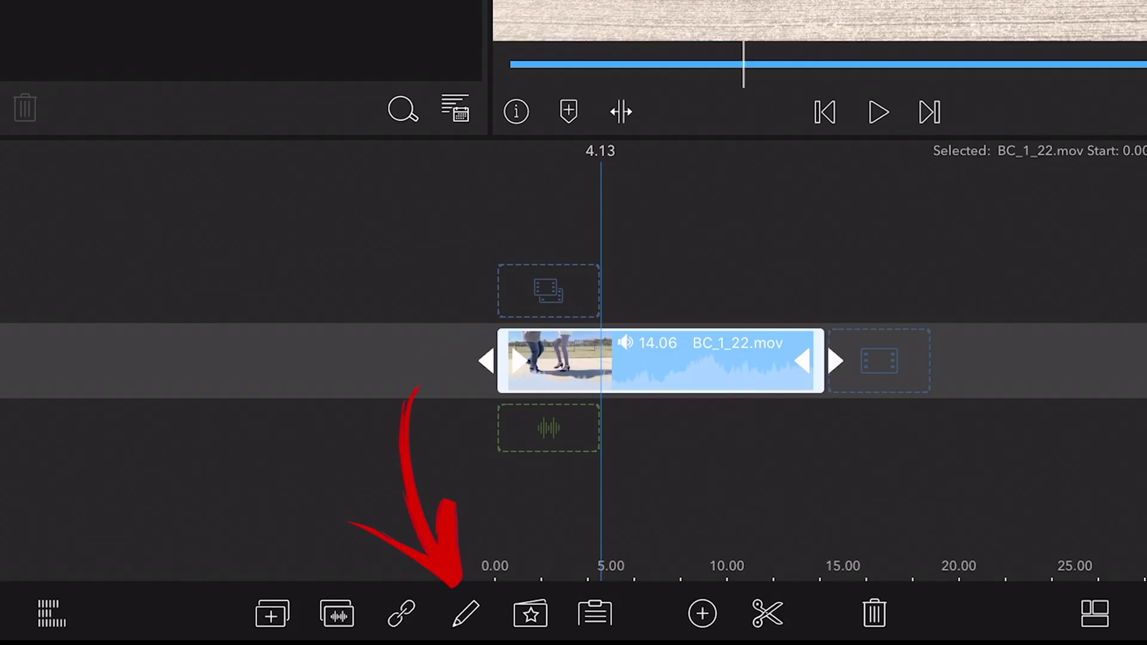
click(465, 613)
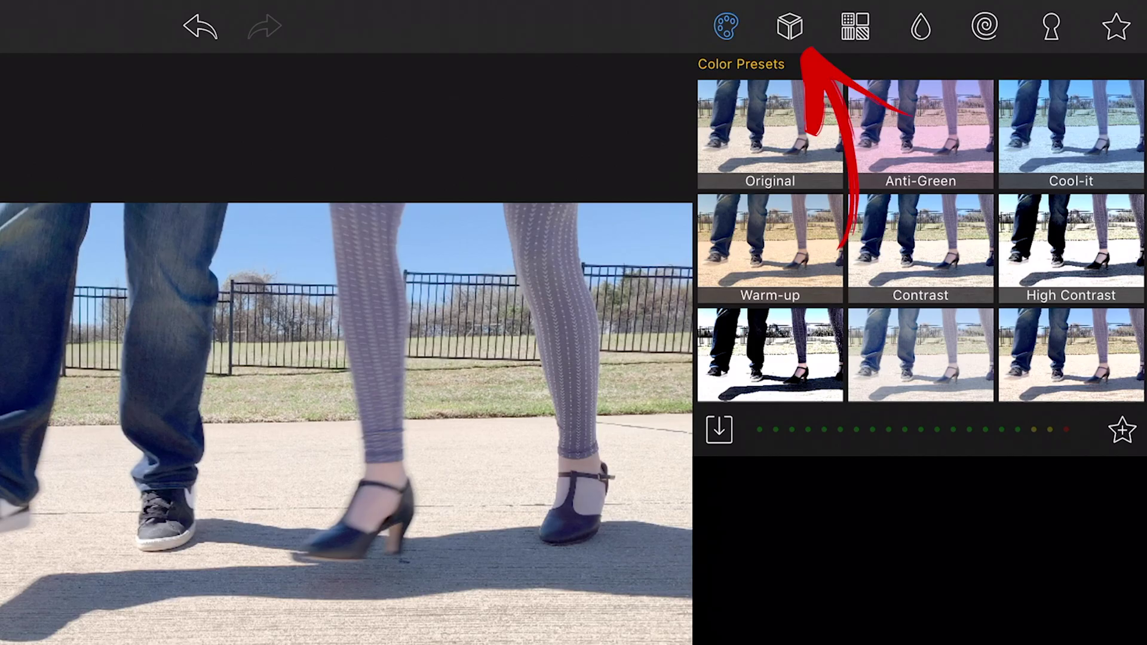
click(789, 26)
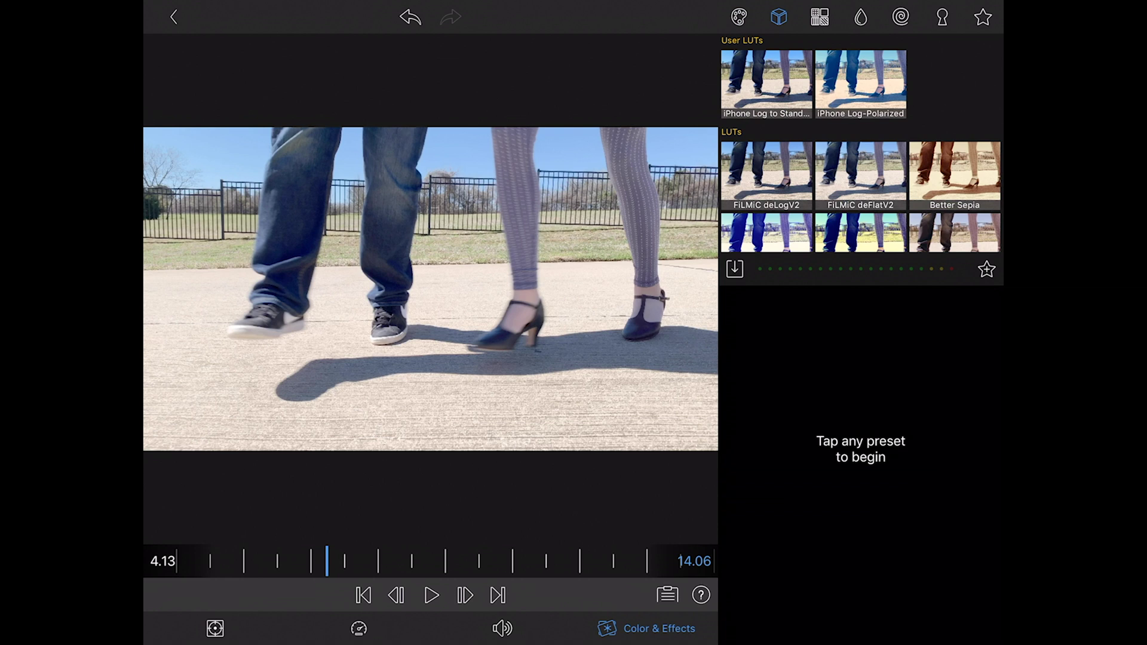
Apply the iPhone Log to Standard-Rec709 LUT and reduce its Blend to 0.57
click(766, 84)
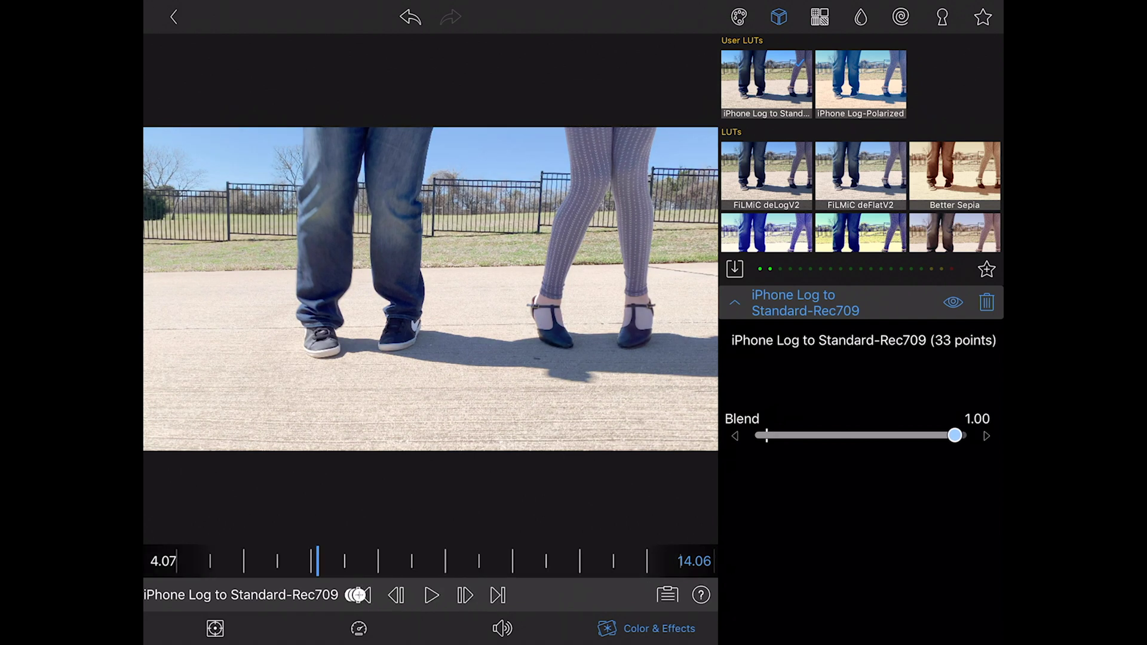
drag(954, 435, 775, 434)
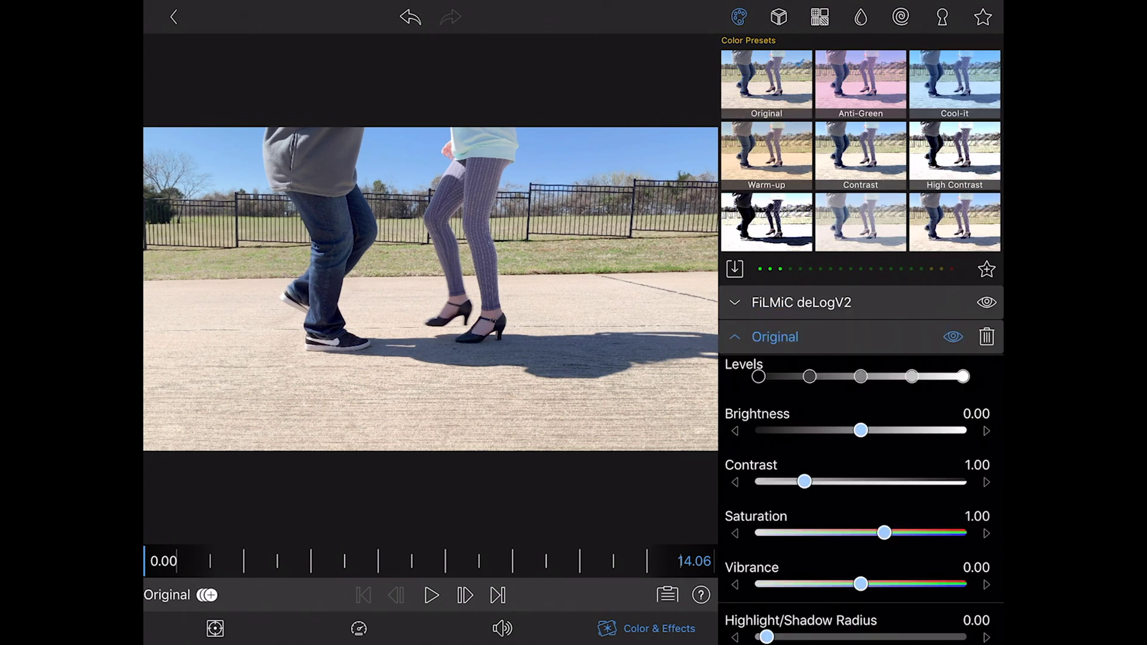
Grade the Original colour layer to red 1.15, blue 0.87, gamma 1.21, saturation 0.77, comparing without the FiLMiC deLogV2 LUT
scroll(957, 490, down, 2)
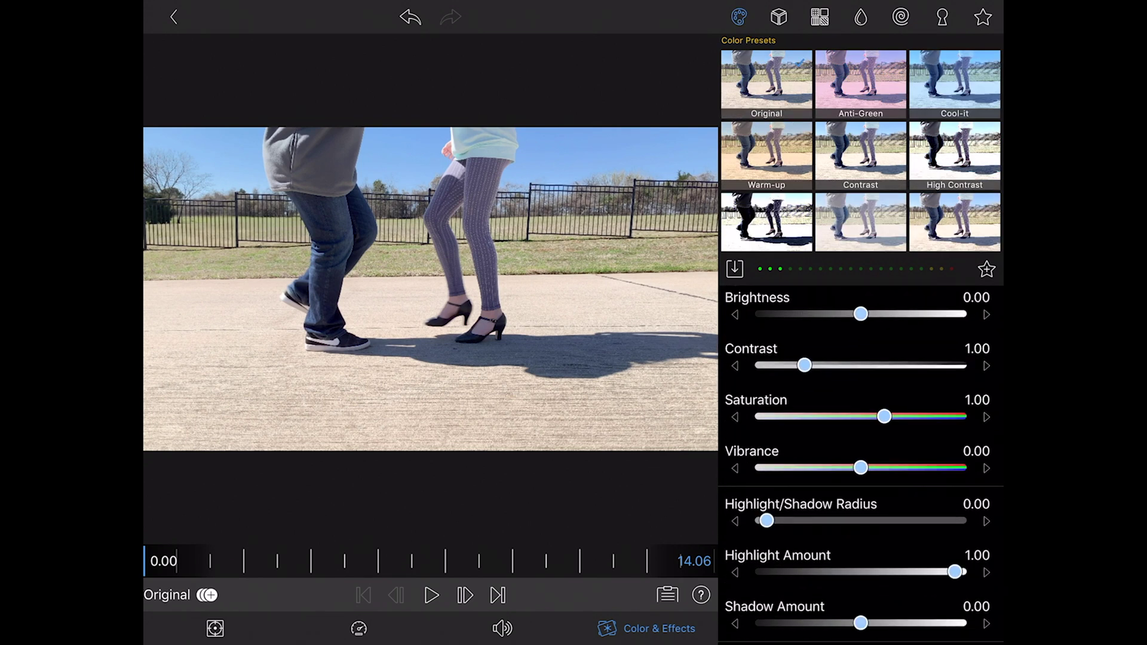
scroll(860, 460, down, 3)
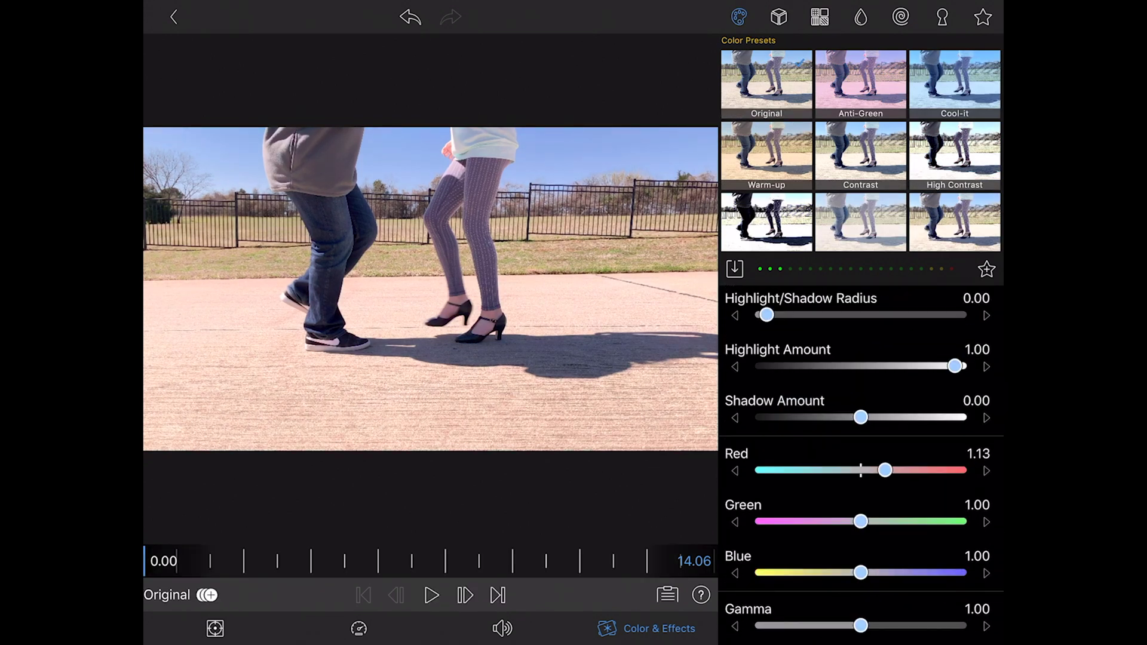
scroll(860, 466, down, 2)
drag(860, 530, 880, 529)
drag(860, 580, 864, 581)
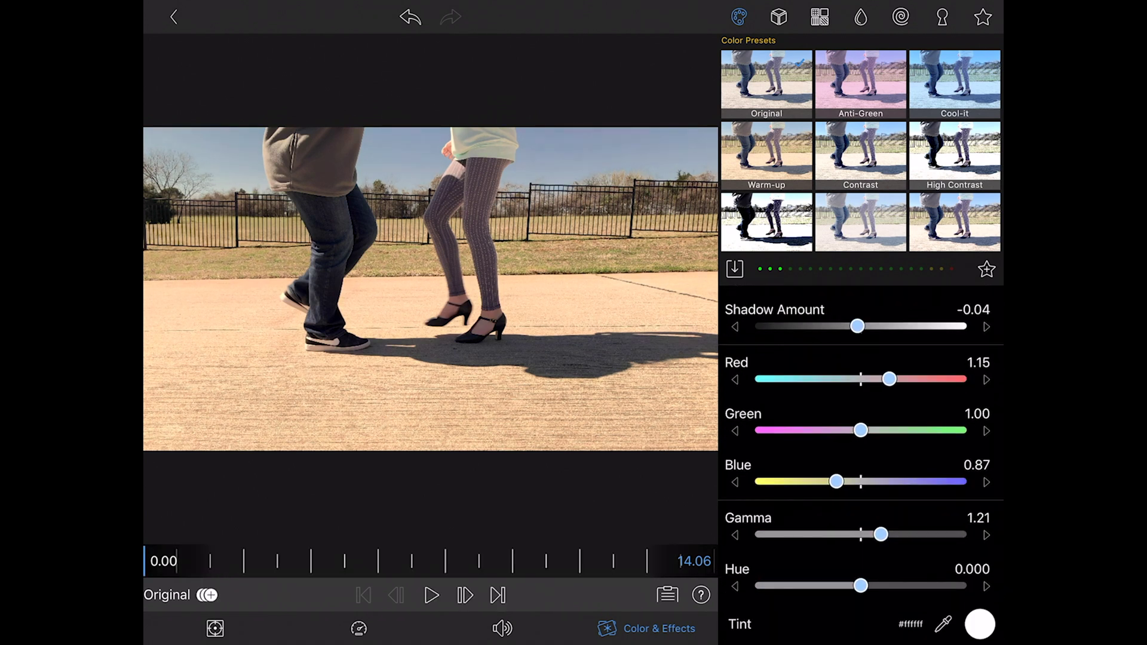
mouse_move(881, 534)
mouse_down()
mouse_move(844, 534)
mouse_move(880, 534)
mouse_up()
scroll(860, 466, up, 7)
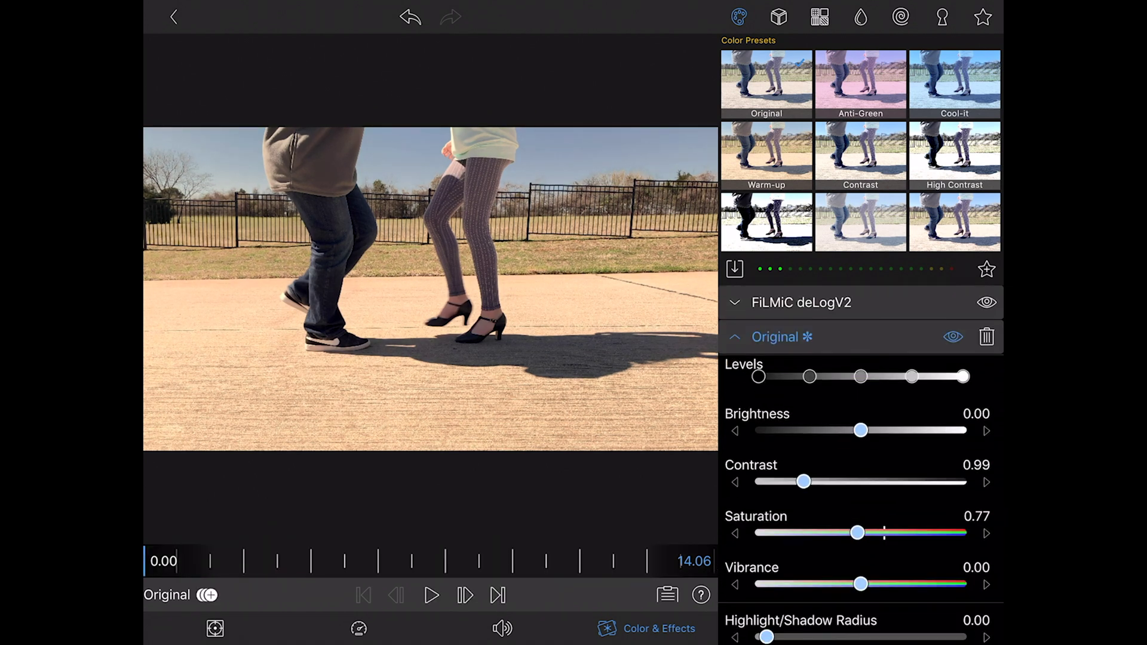
click(987, 302)
click(734, 337)
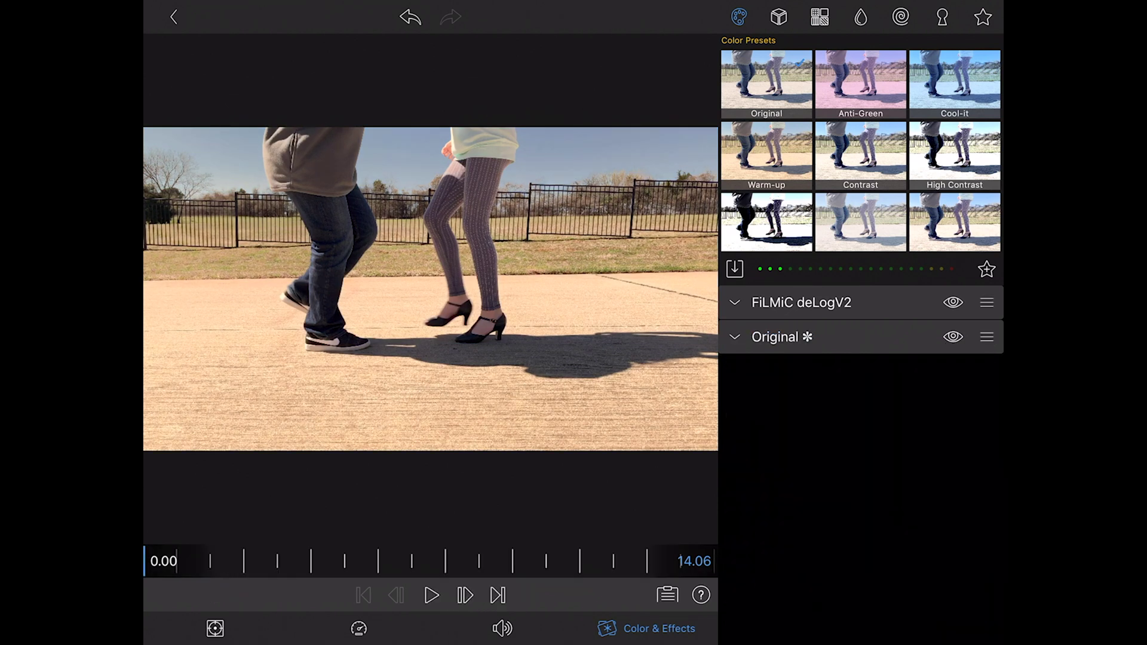
Review the graded clip, then add the Vignette 3 effect and lower its intensity to 0.39
click(431, 595)
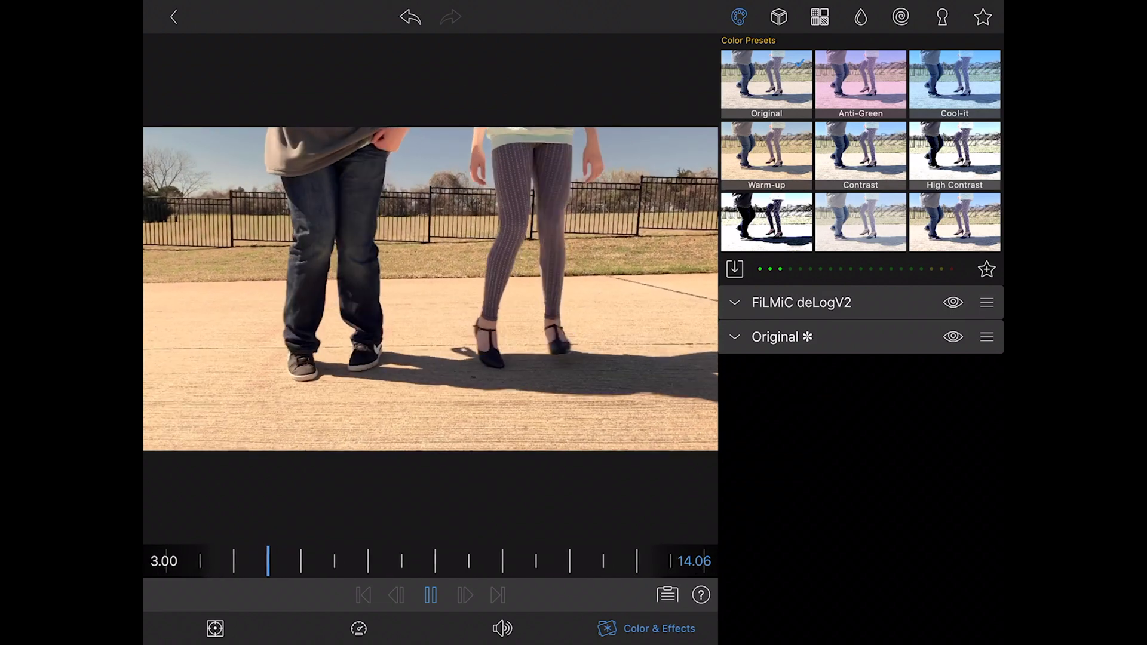
click(430, 595)
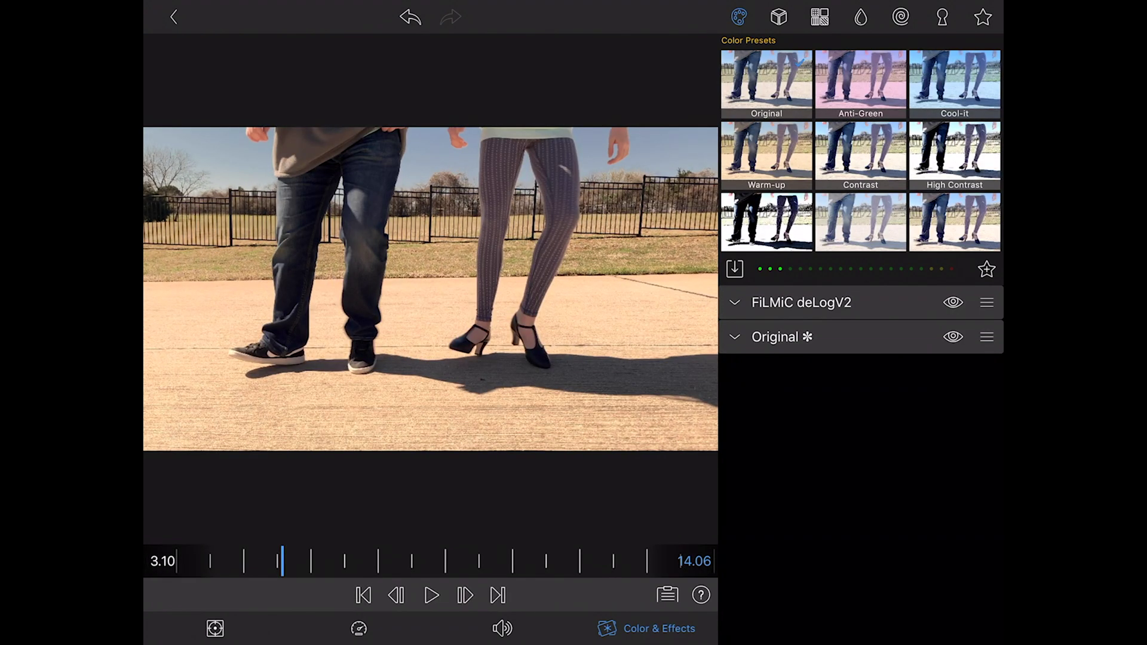
scroll(860, 149, down, 10)
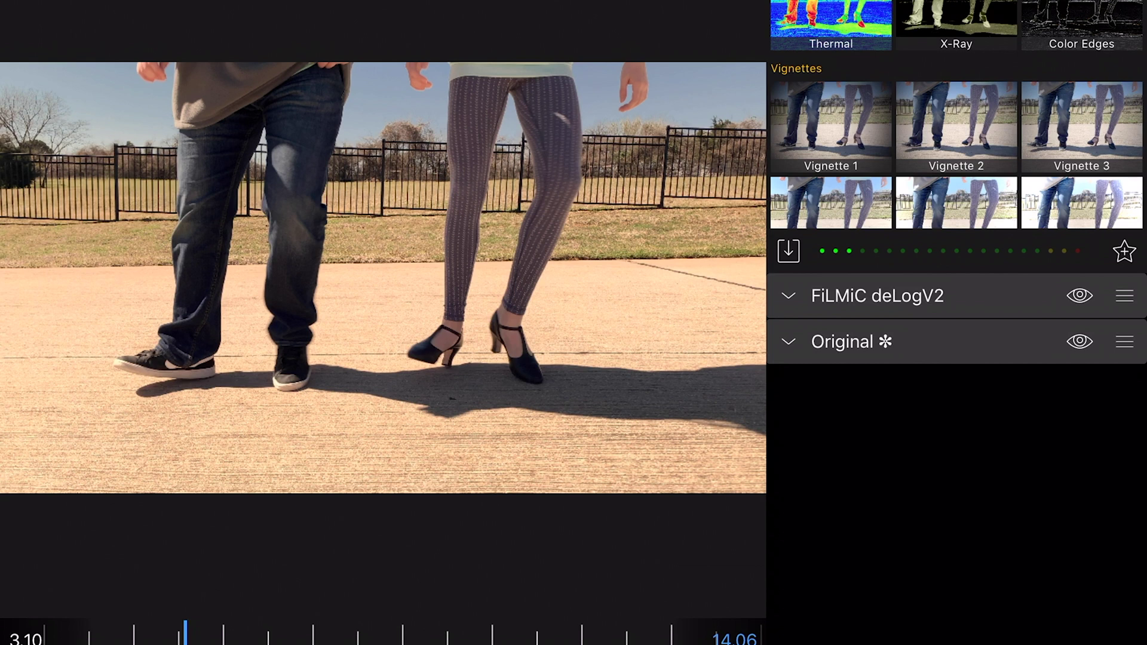
click(1081, 125)
drag(1080, 456, 1006, 455)
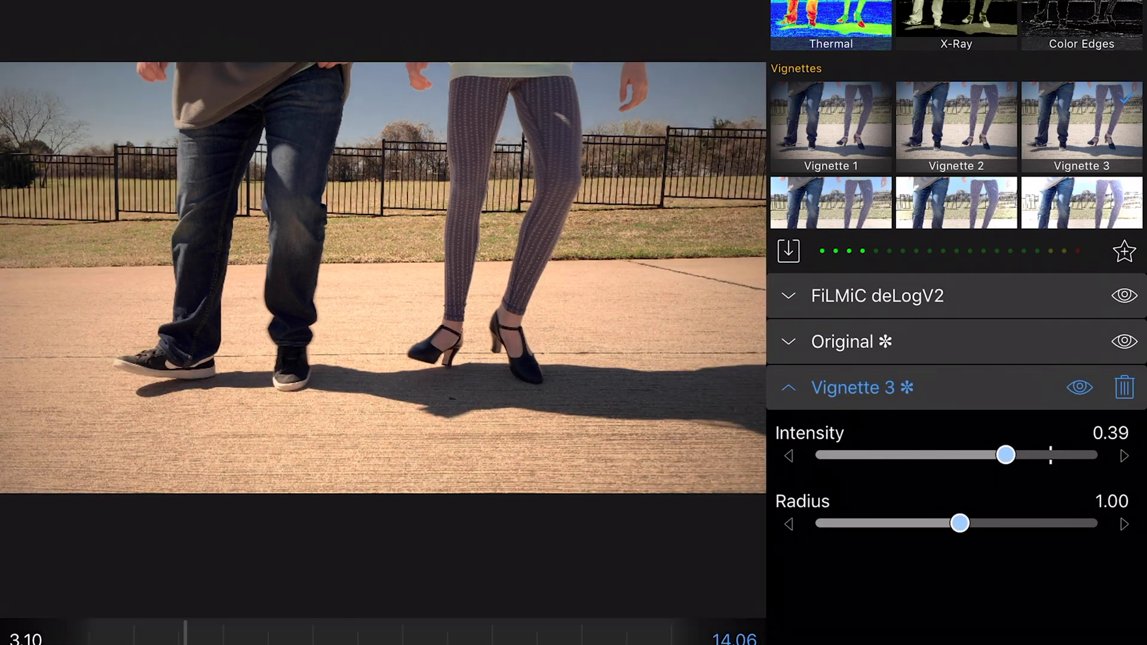